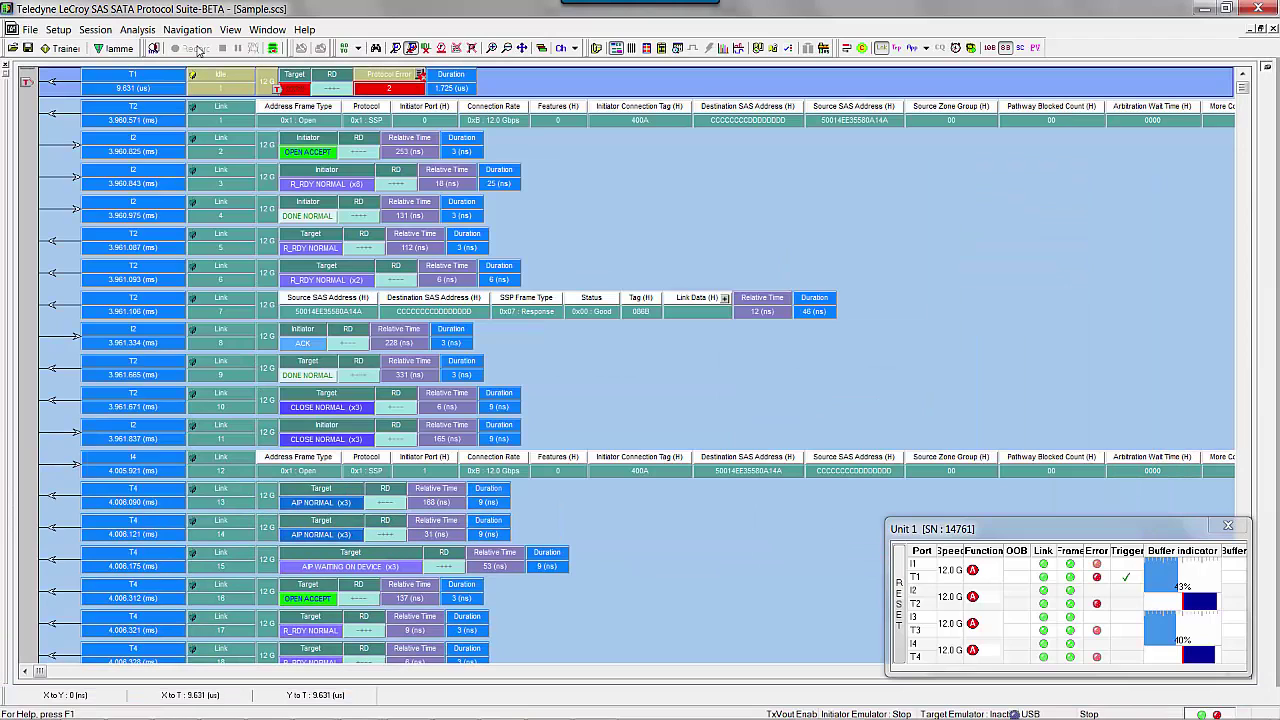
# - Show the protocol error details, then dismiss them
pyautogui.click(404, 84)
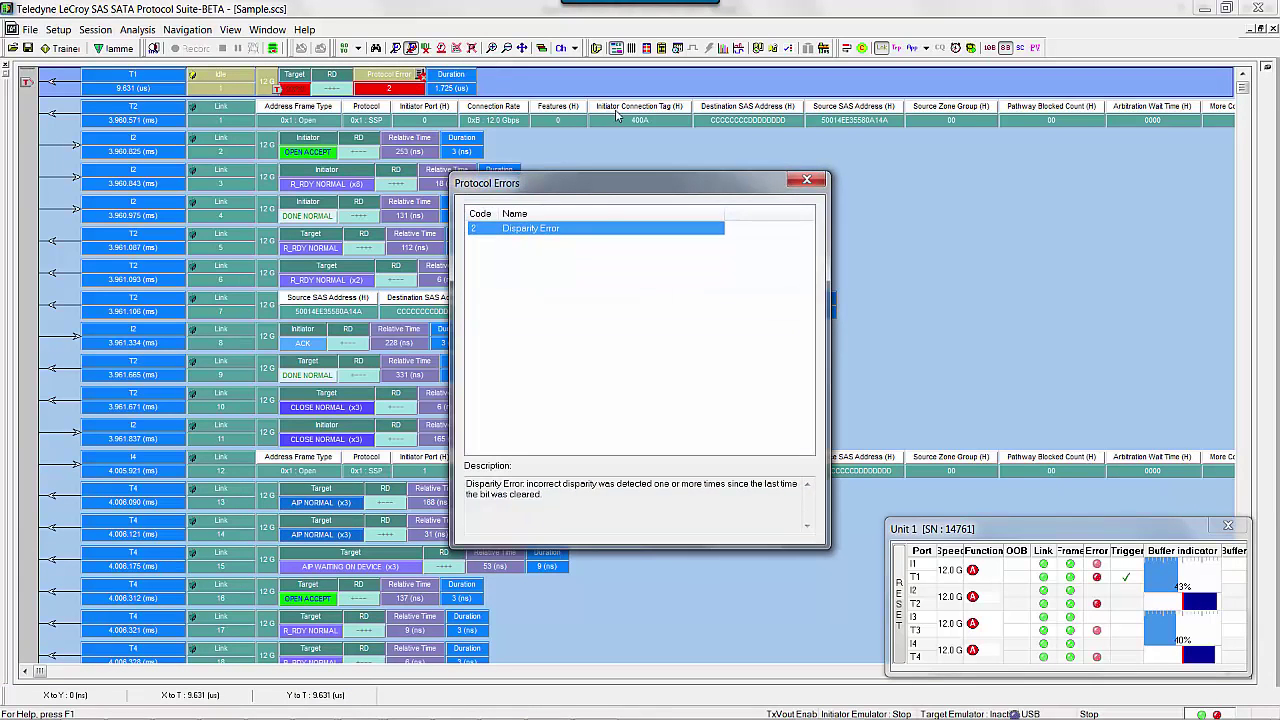
pyautogui.click(808, 180)
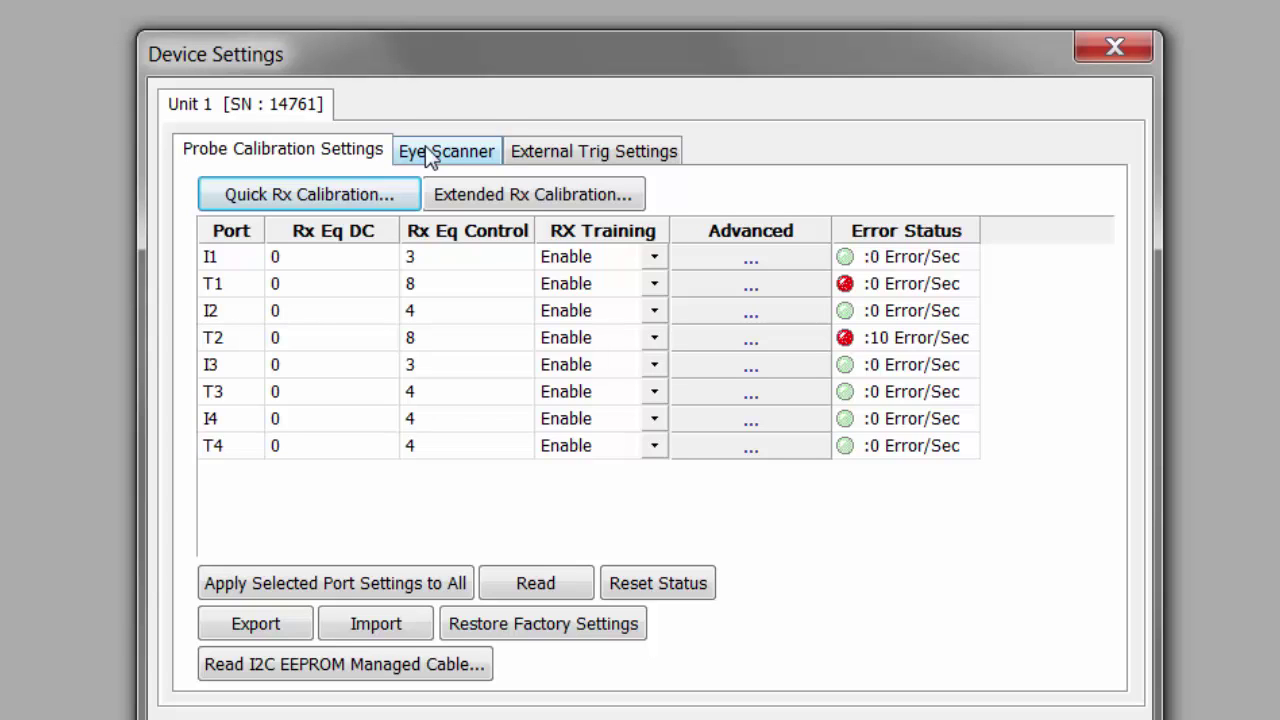
# - On the Eye Scanner page, select ports I1, T1, I2 and T2 and start the eye scan
pyautogui.click(425, 150)
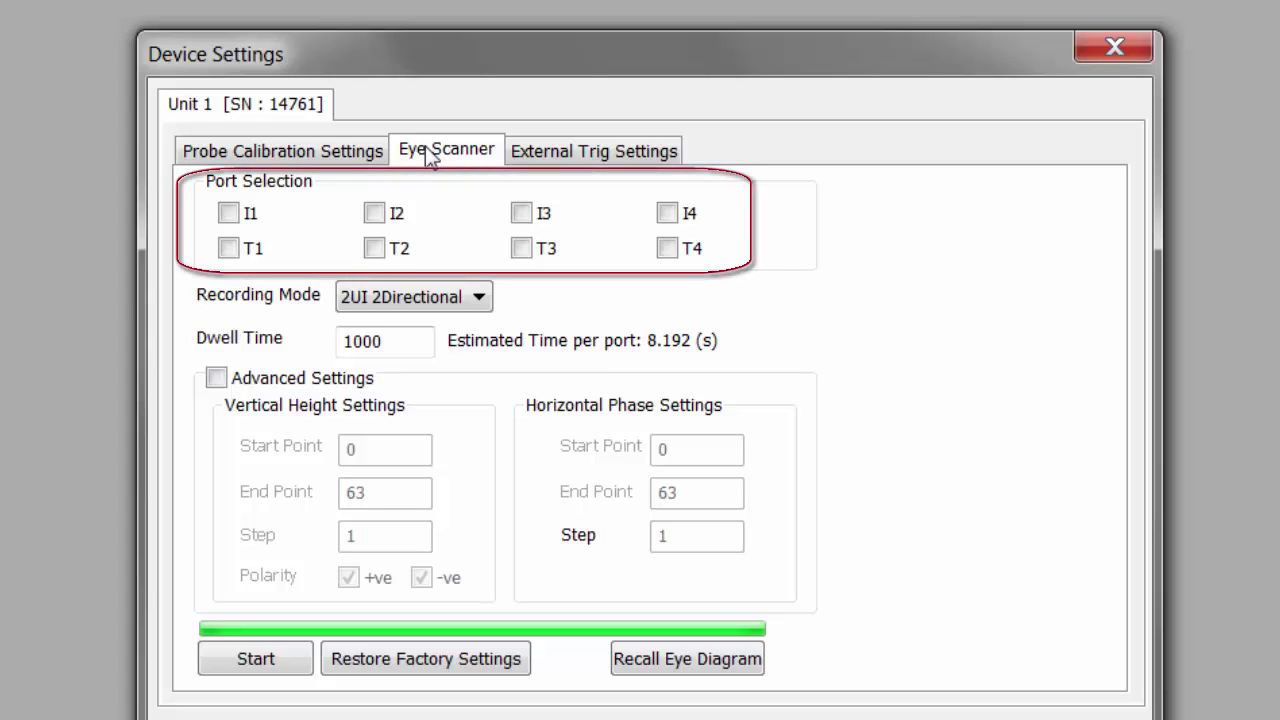
pyautogui.click(229, 214)
pyautogui.click(246, 255)
pyautogui.click(388, 220)
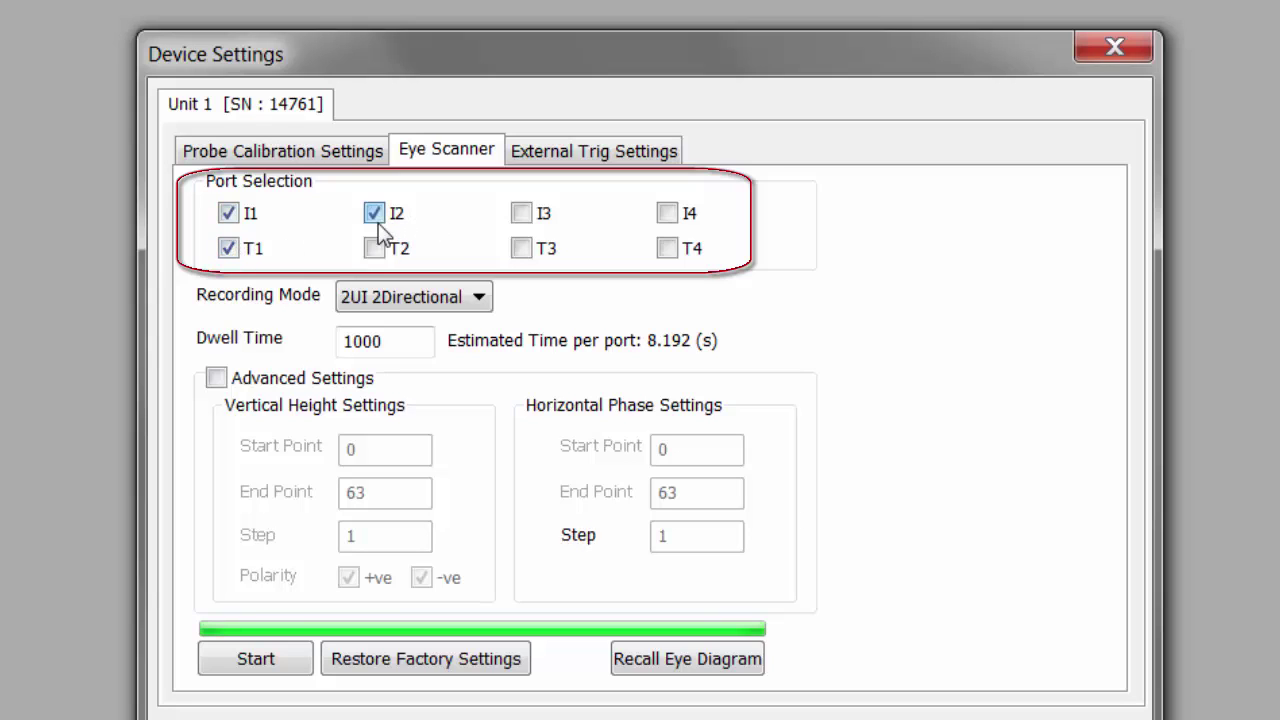
pyautogui.click(375, 250)
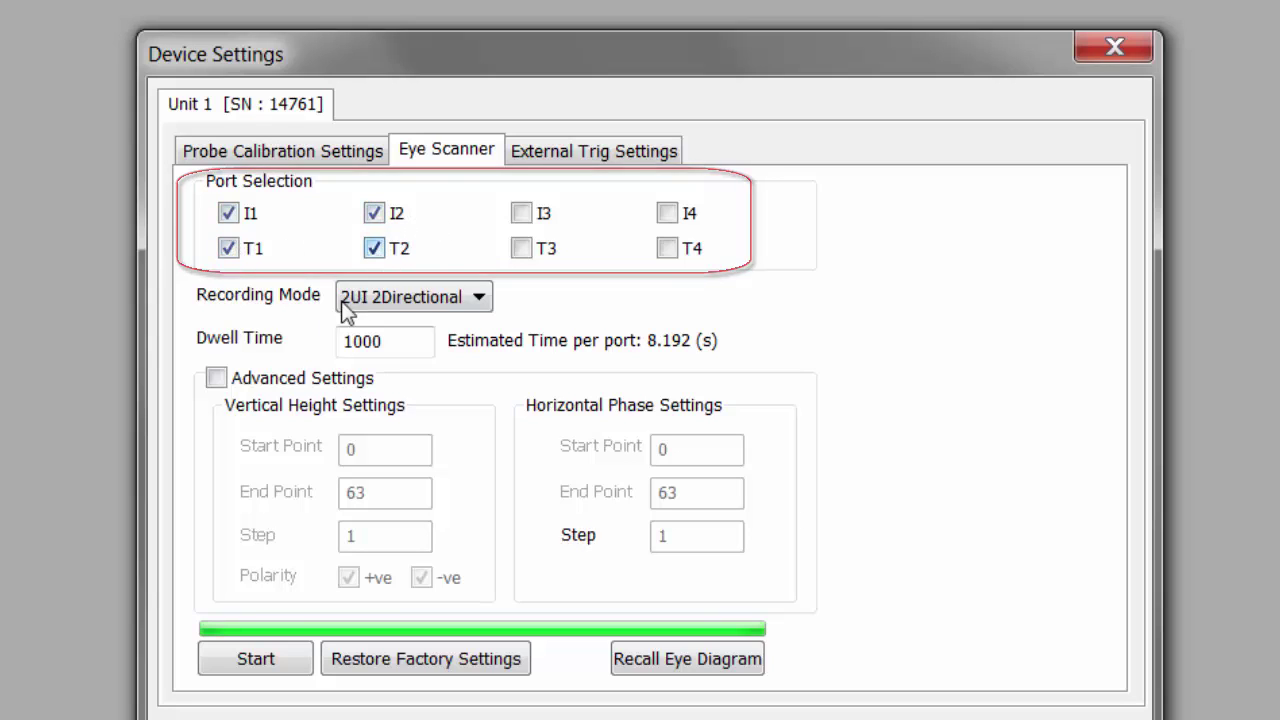
pyautogui.click(229, 670)
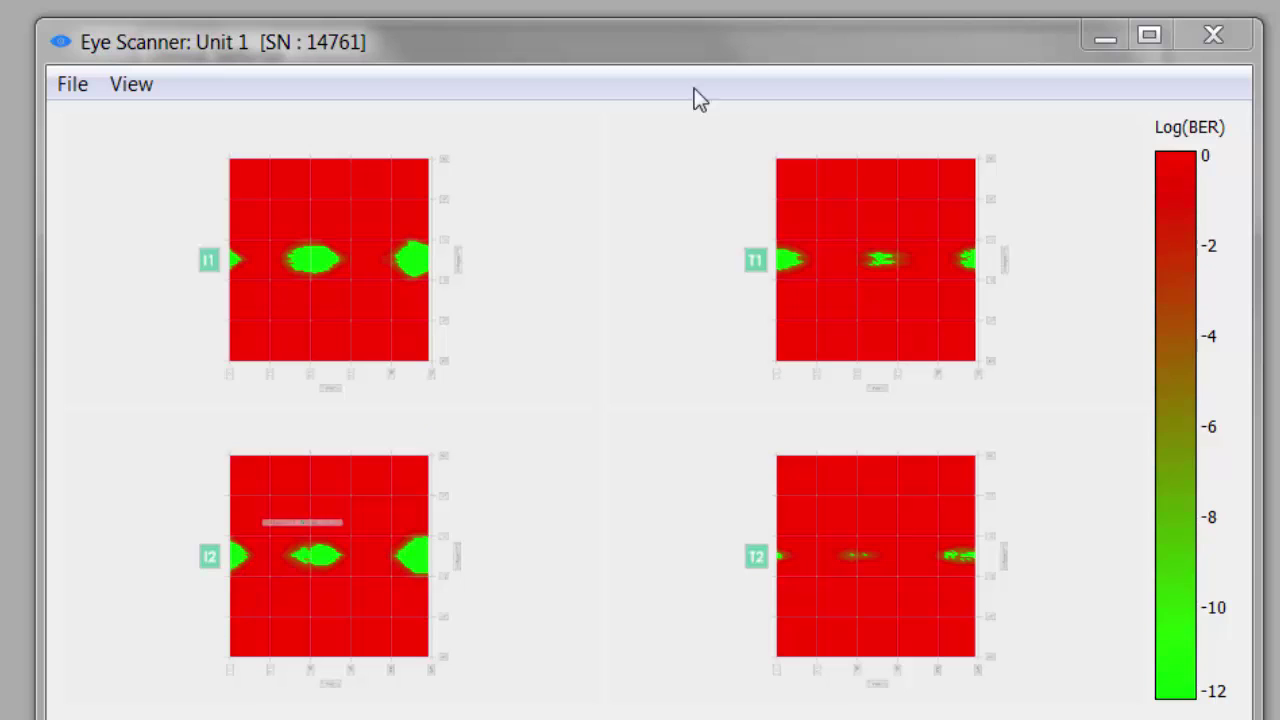
# - Enlarge the T1 eye diagram, save it as I_1issue.iml in the suggested folder, and close the scanner
pyautogui.click(882, 269)
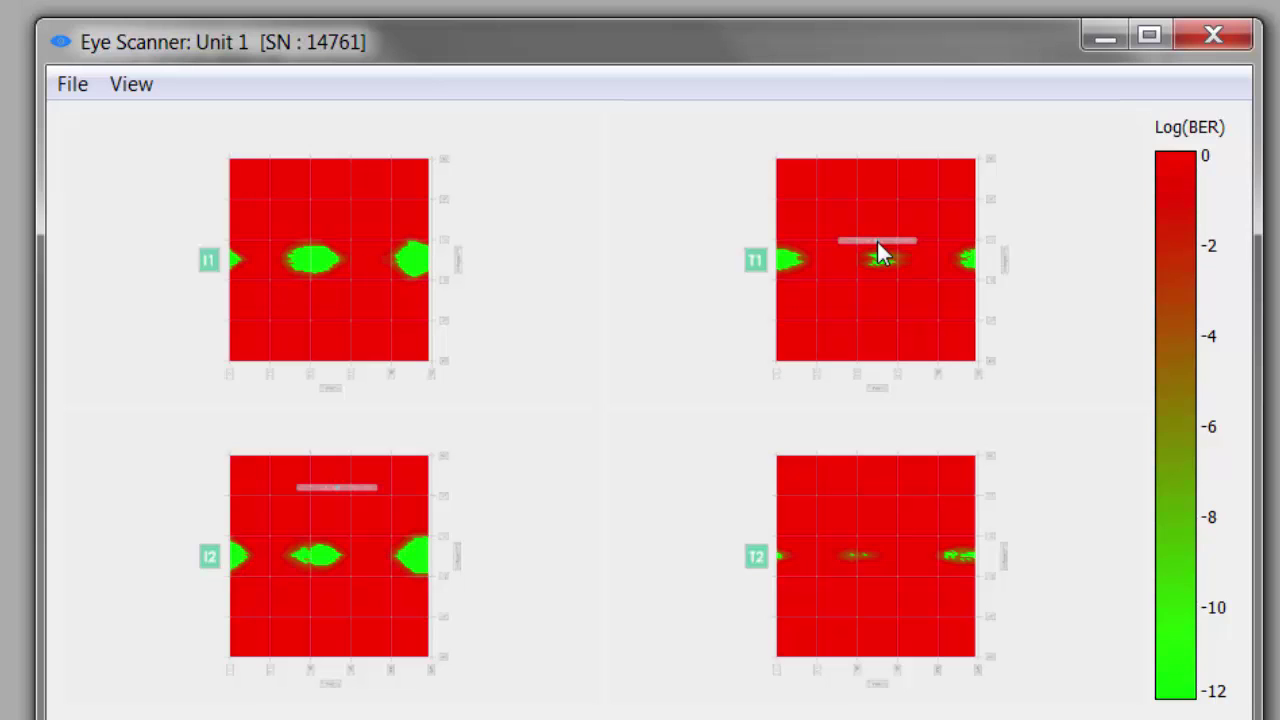
pyautogui.doubleClick(877, 243)
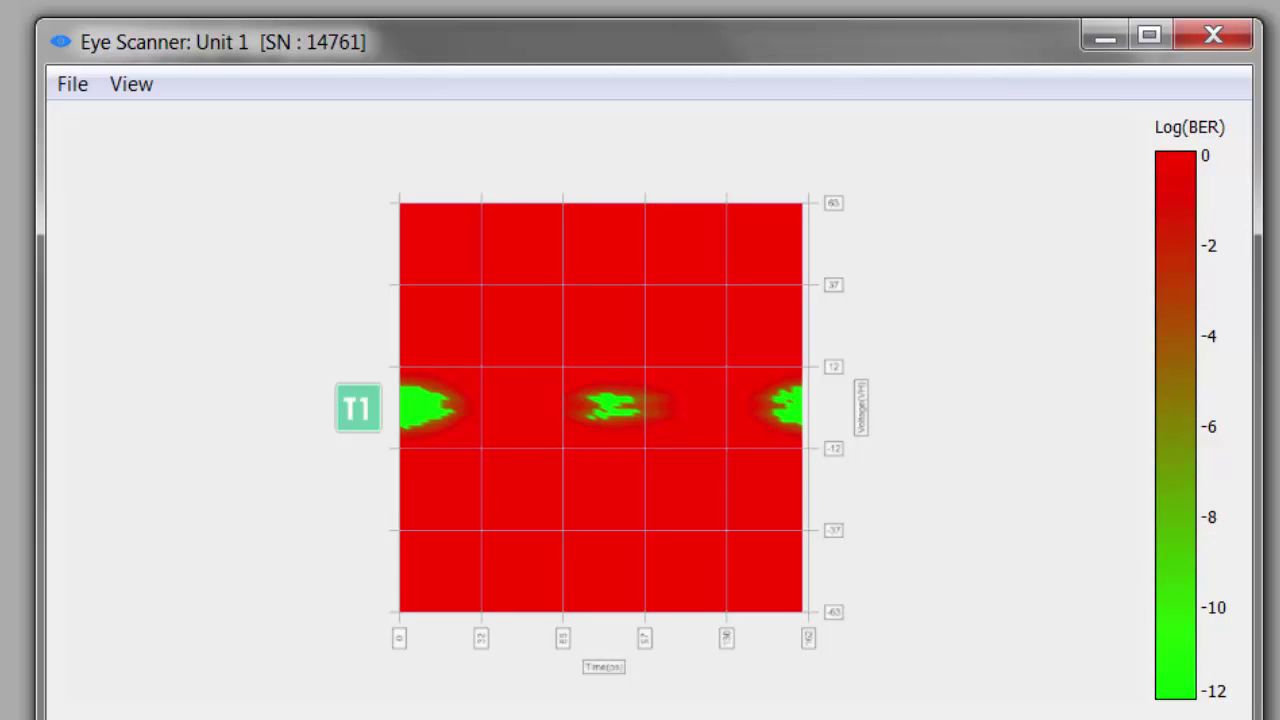
pyautogui.click(60, 88)
pyautogui.click(115, 158)
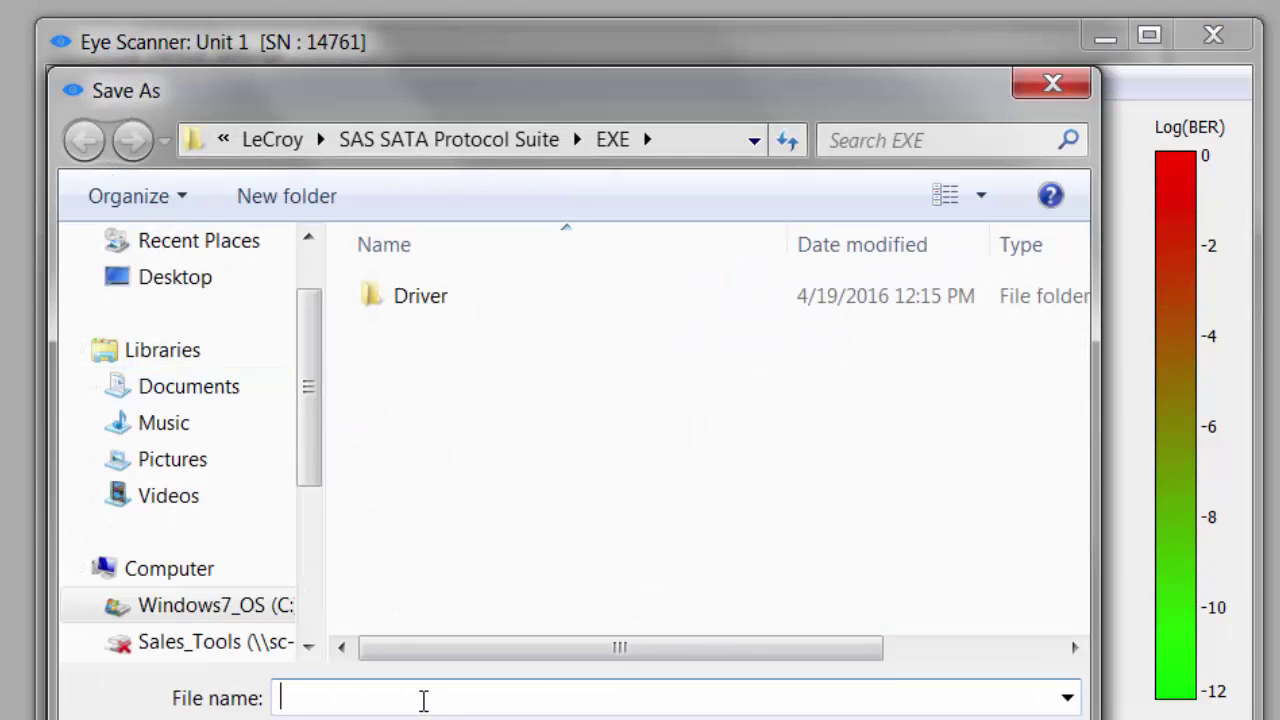
pyautogui.write('I_1issue')
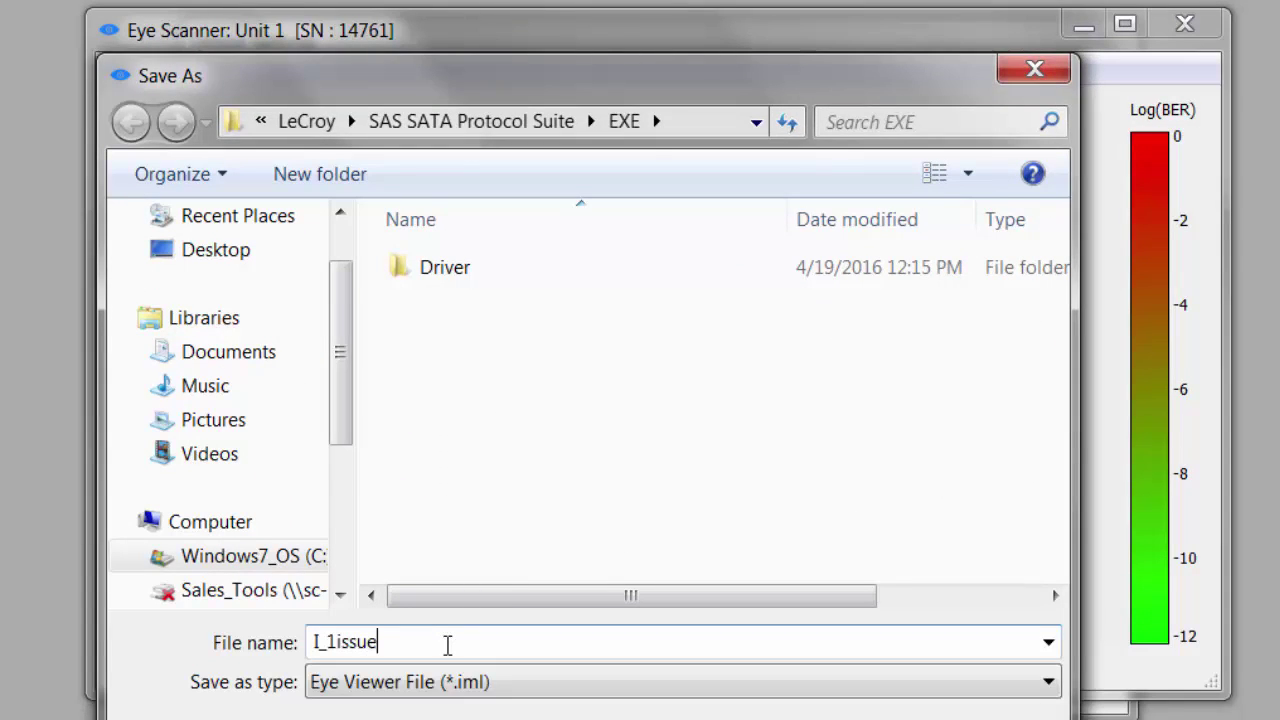
pyautogui.press('Return')
pyautogui.click(820, 426)
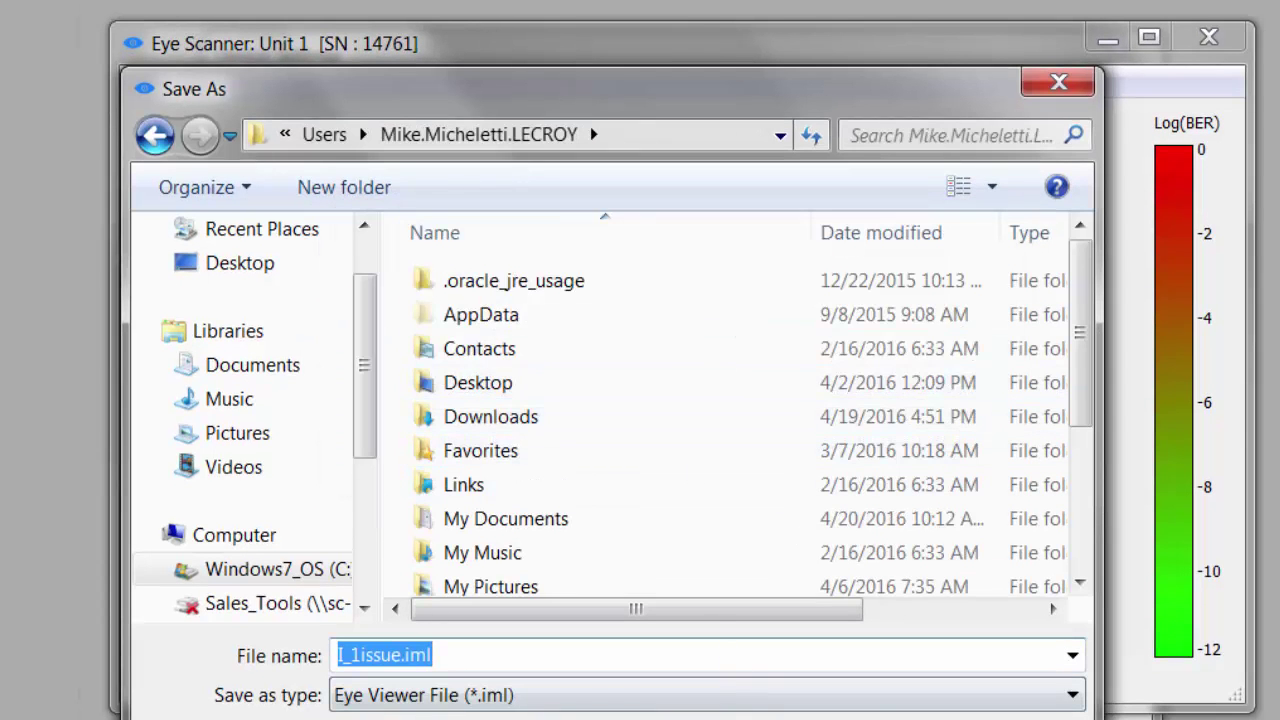
pyautogui.press('Return')
pyautogui.click(1190, 24)
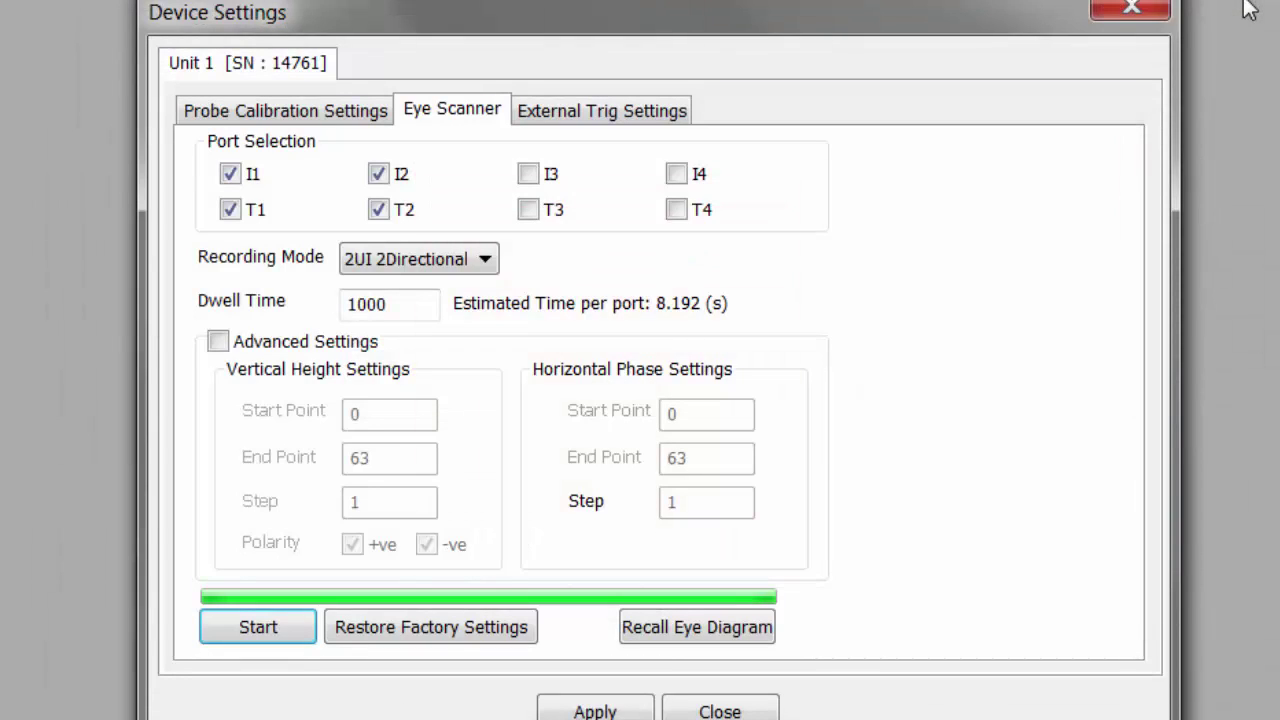
# - Run Quick Rx Calibration on ports T1 and T2 from Probe Calibration Settings
pyautogui.click(238, 107)
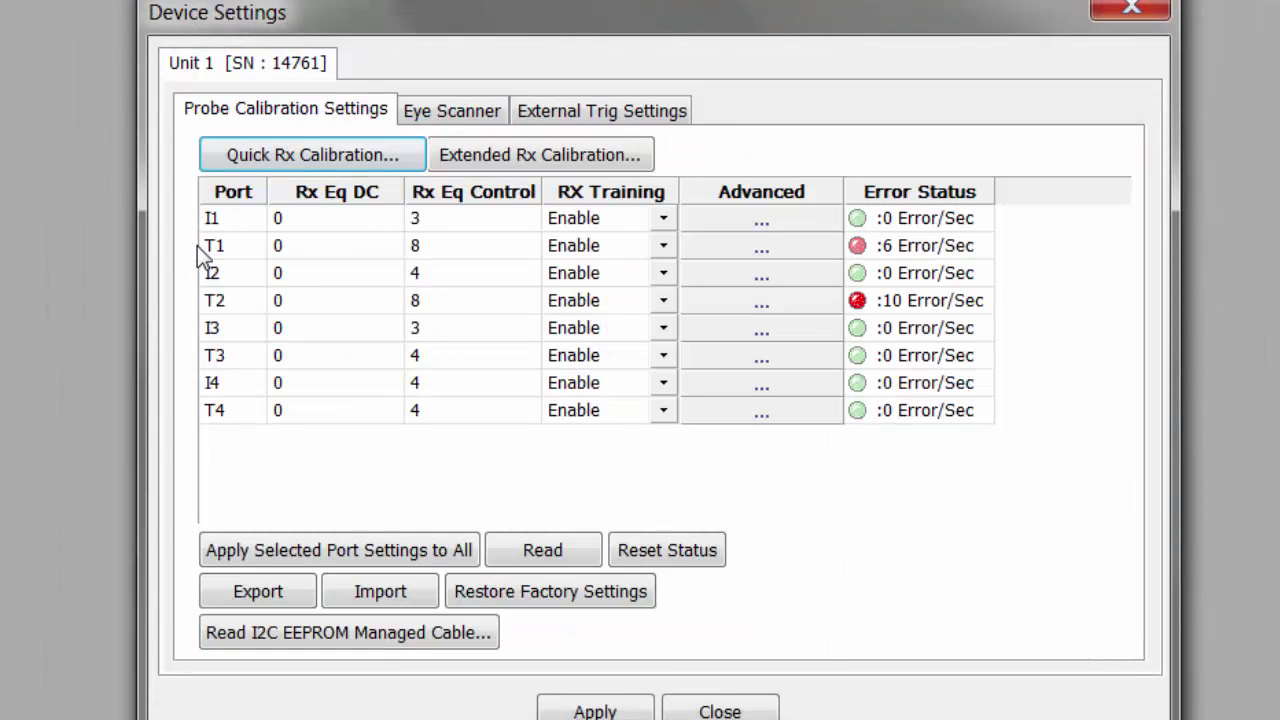
pyautogui.click(213, 300)
pyautogui.click(288, 152)
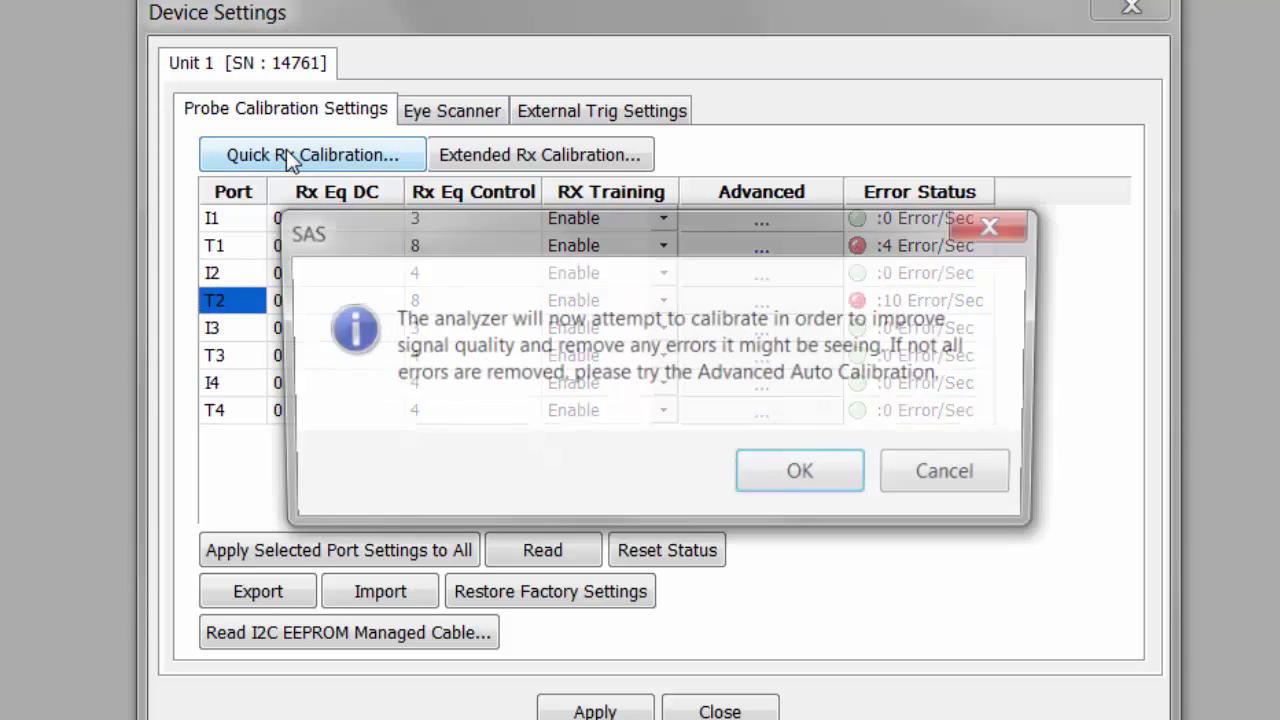
pyautogui.click(785, 483)
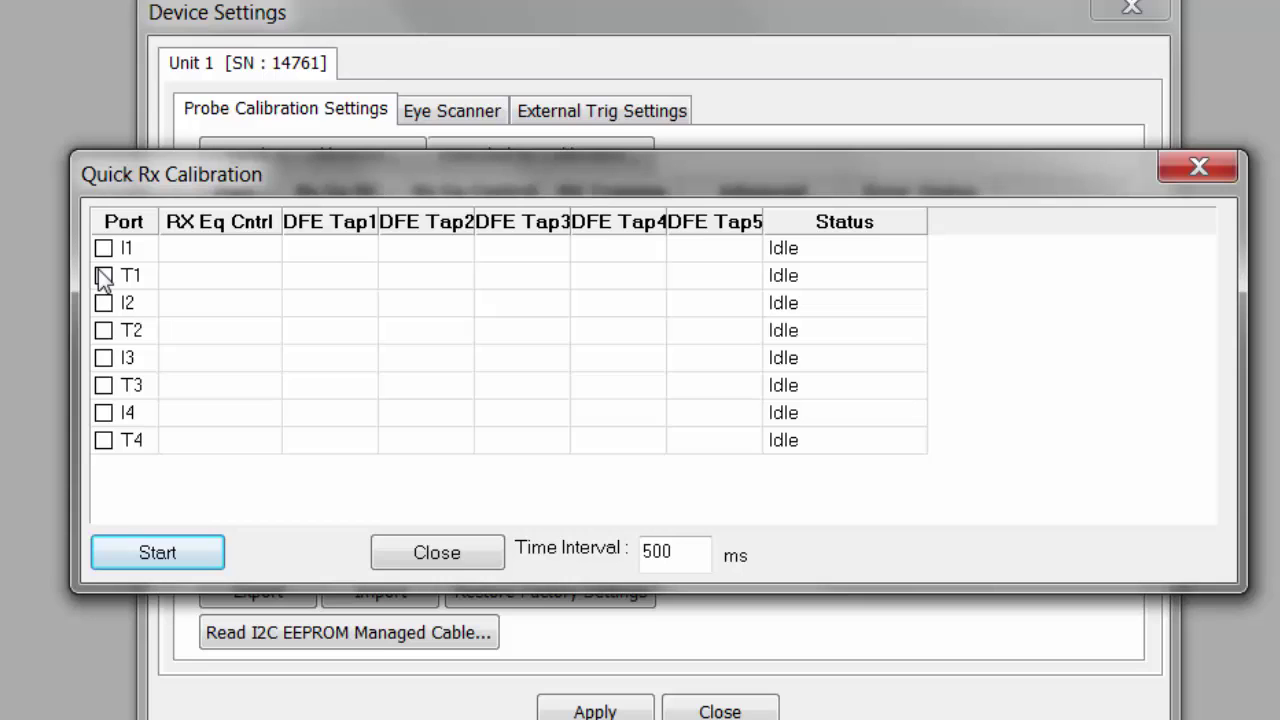
pyautogui.click(102, 275)
pyautogui.click(103, 331)
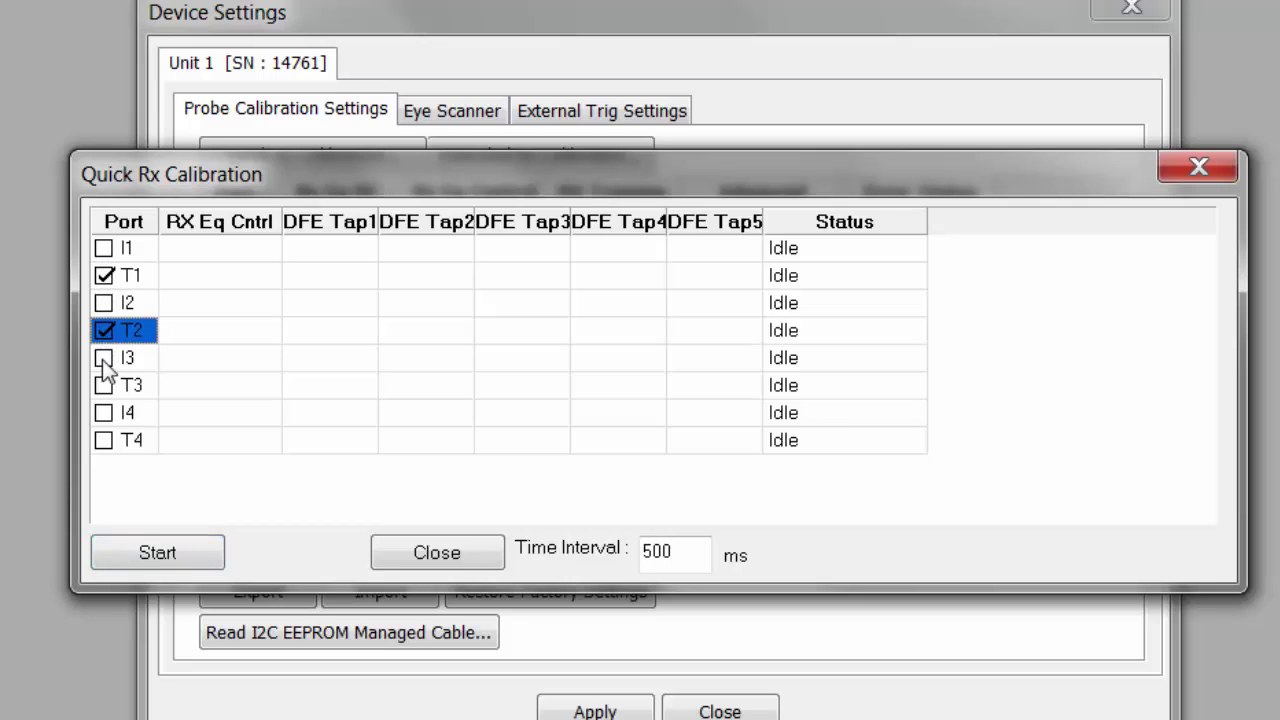
pyautogui.click(133, 556)
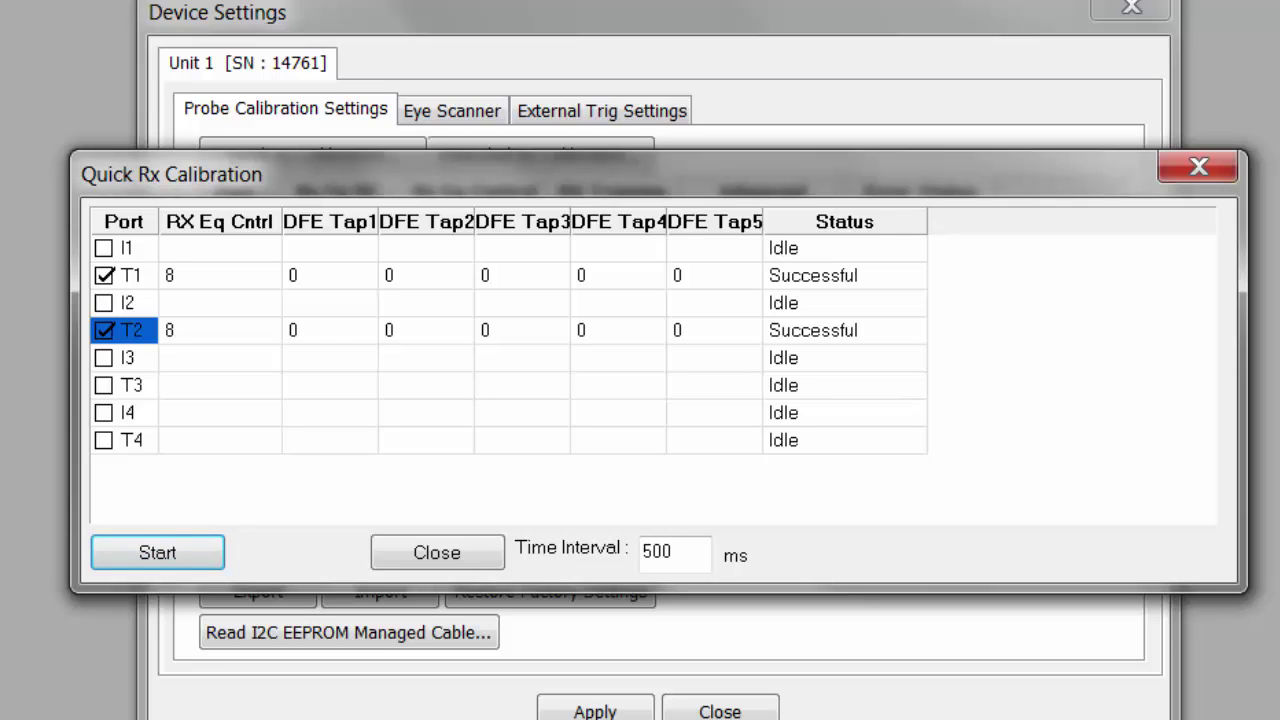
# - Apply the calibrated port settings to all ports and rescan I1, T1, I2 and T2
pyautogui.click(456, 554)
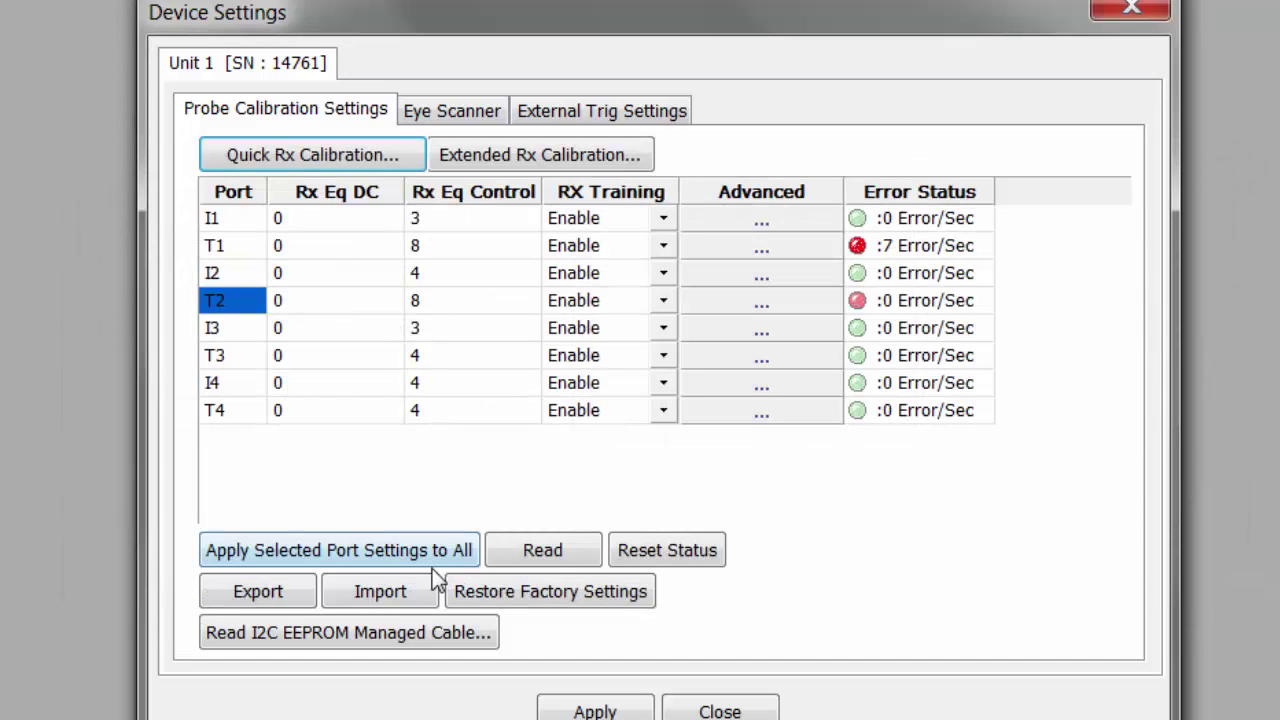
pyautogui.click(458, 549)
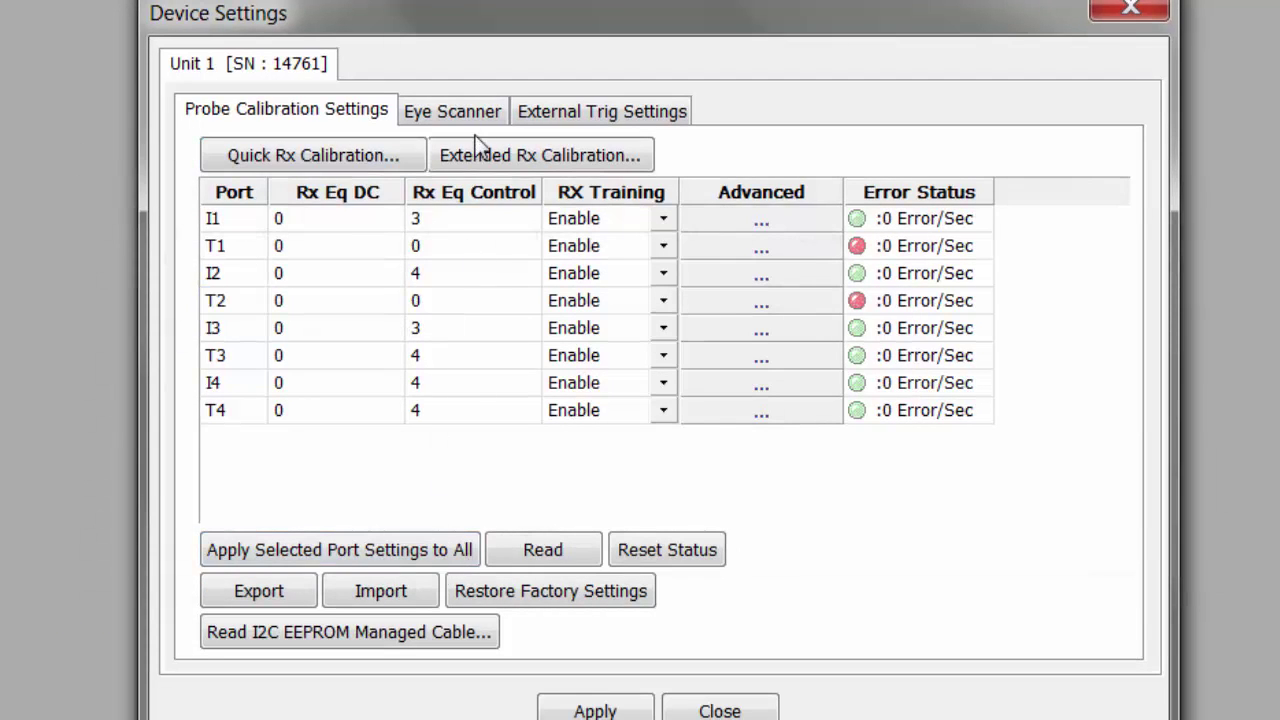
pyautogui.click(465, 110)
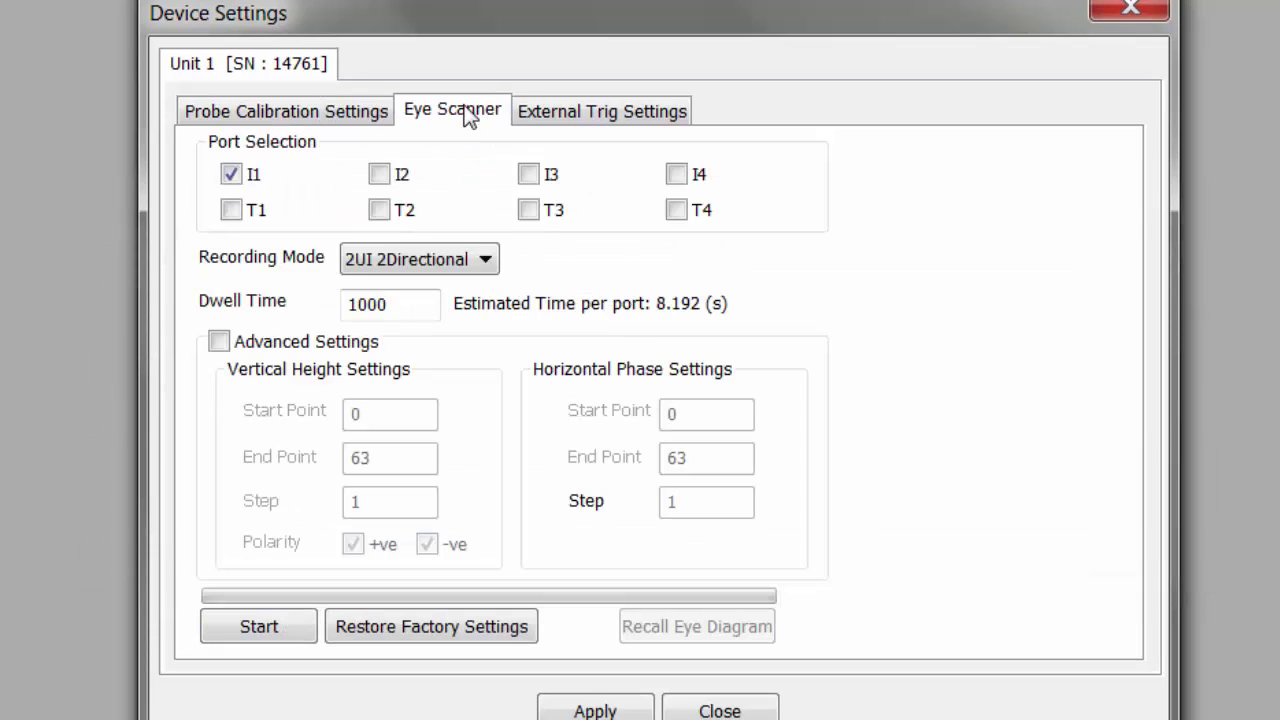
pyautogui.click(231, 210)
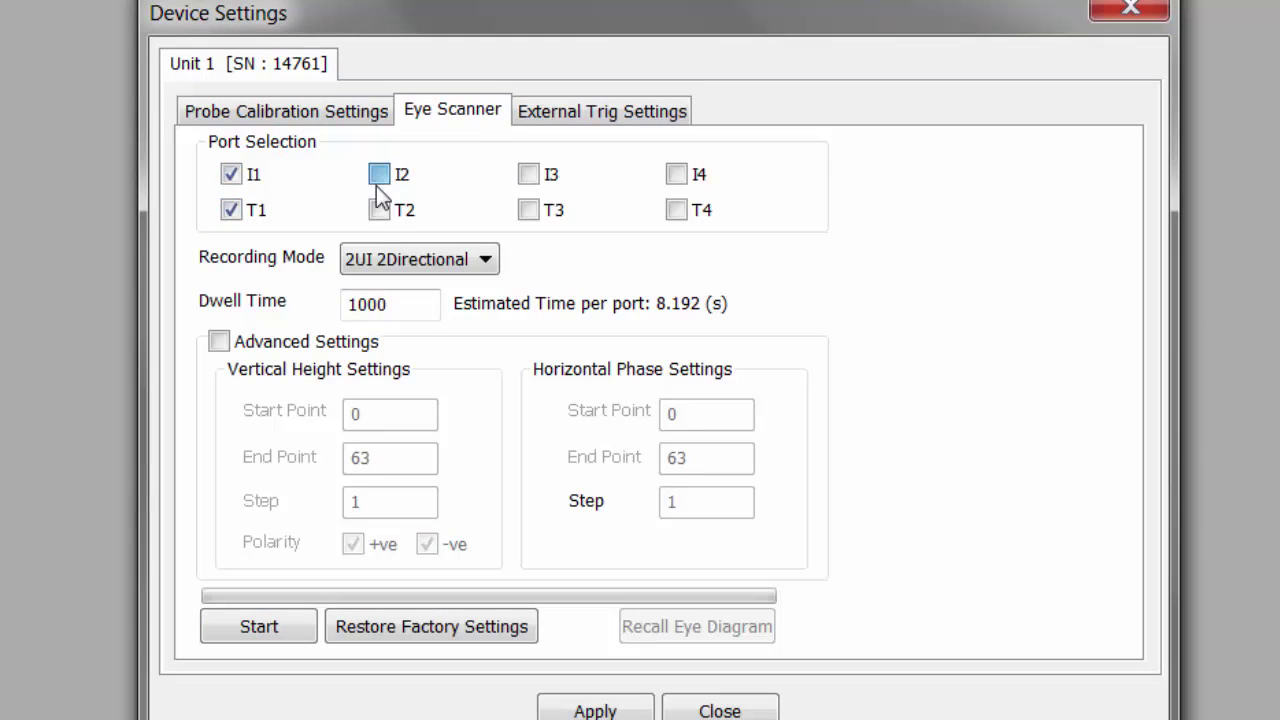
pyautogui.click(378, 176)
pyautogui.click(379, 209)
pyautogui.click(251, 629)
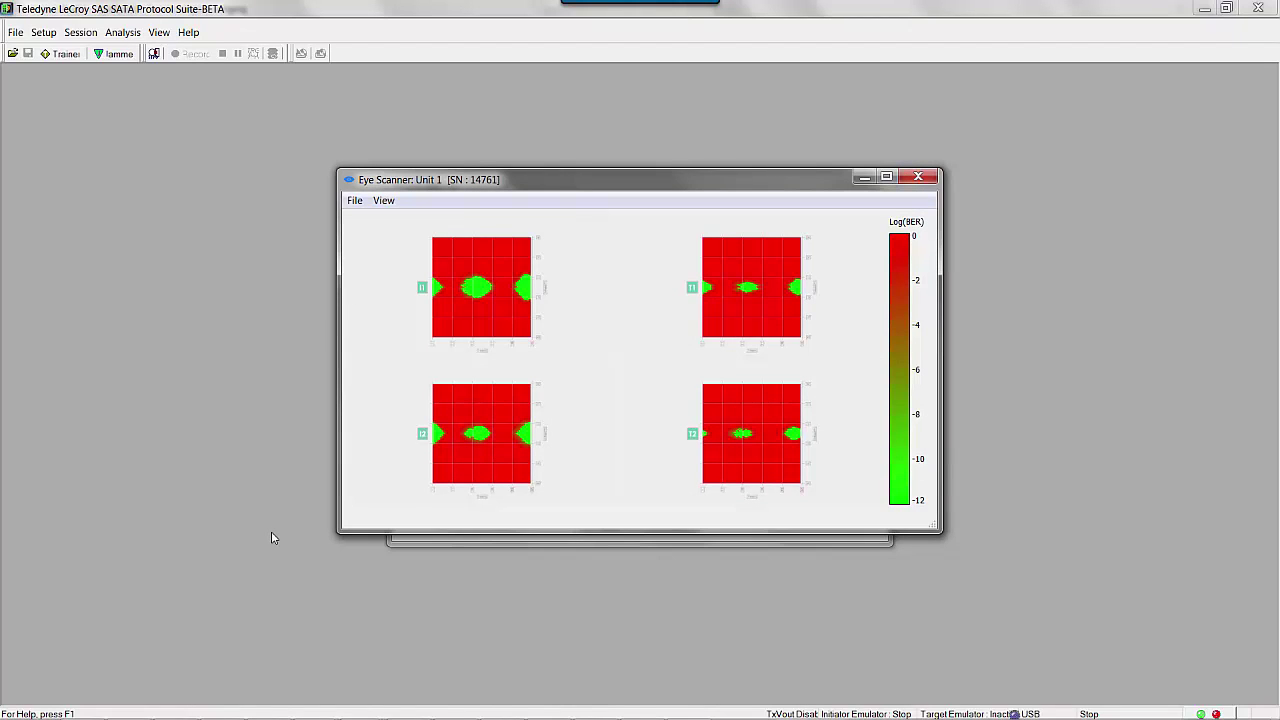
# - Show the post-calibration T1 eye full-screen as a 3D Log(BER) surface and rotate it
pyautogui.doubleClick(766, 302)
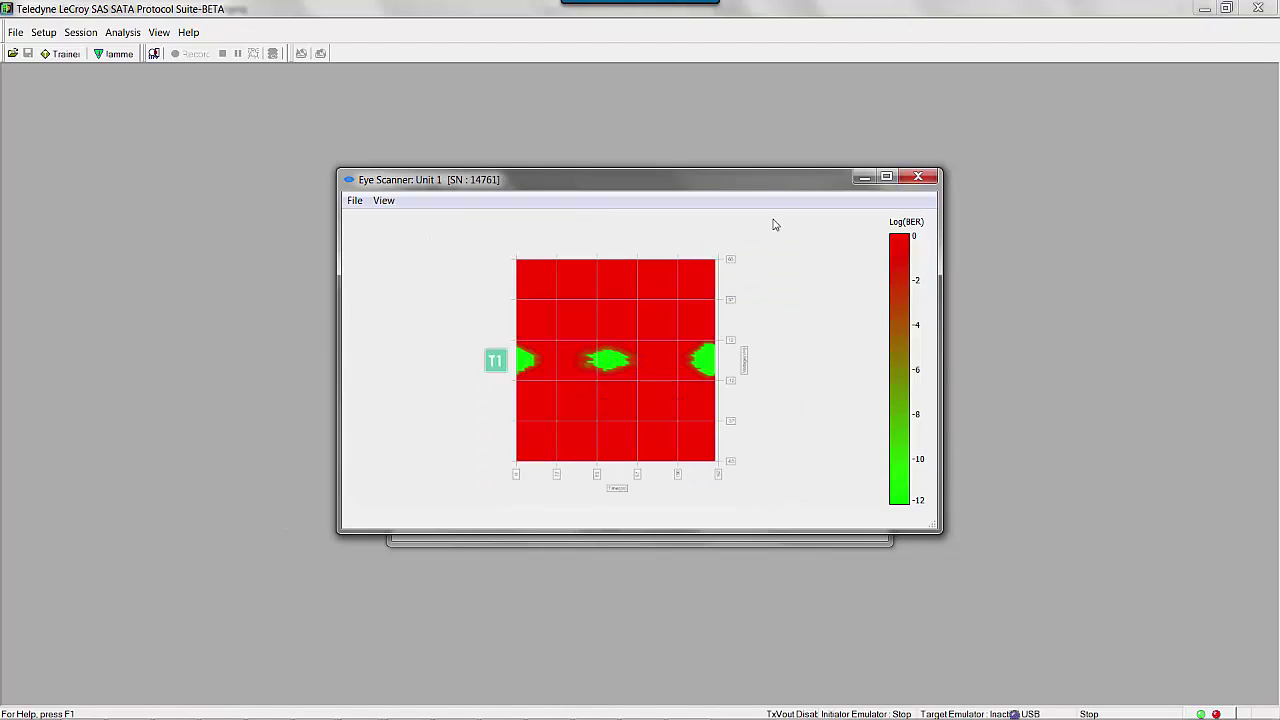
pyautogui.click(886, 177)
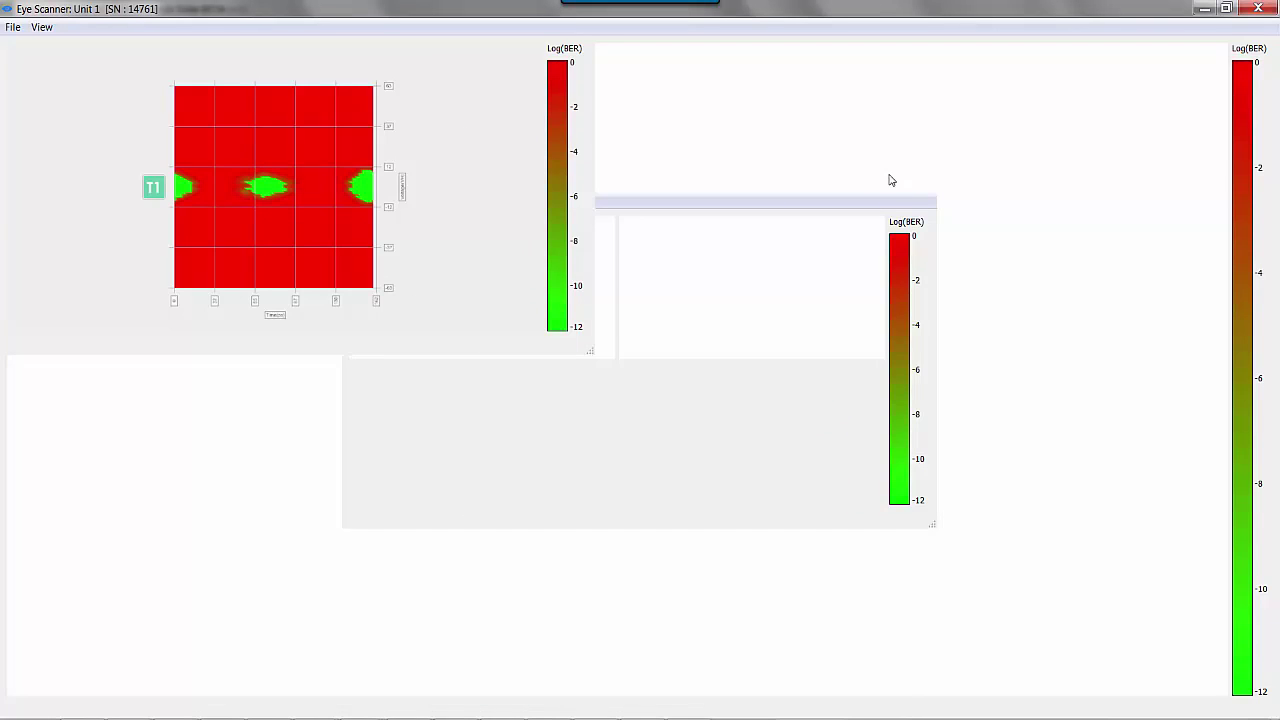
pyautogui.click(41, 27)
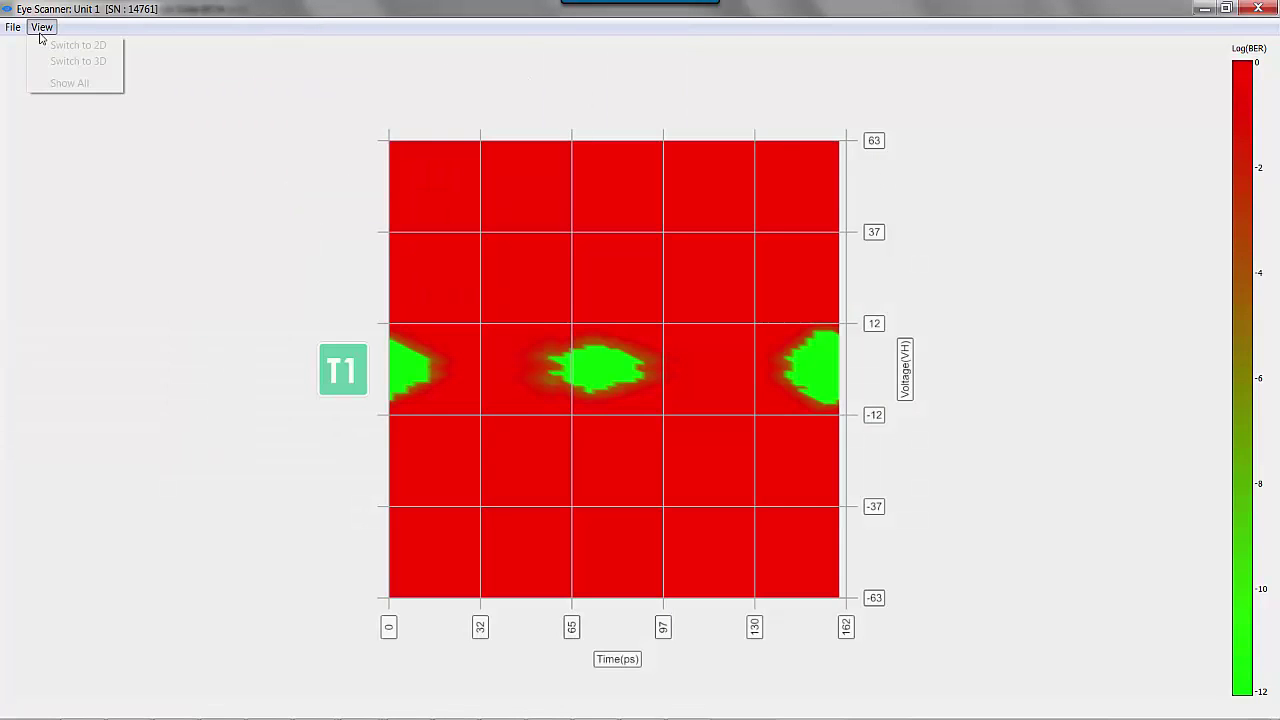
pyautogui.click(47, 61)
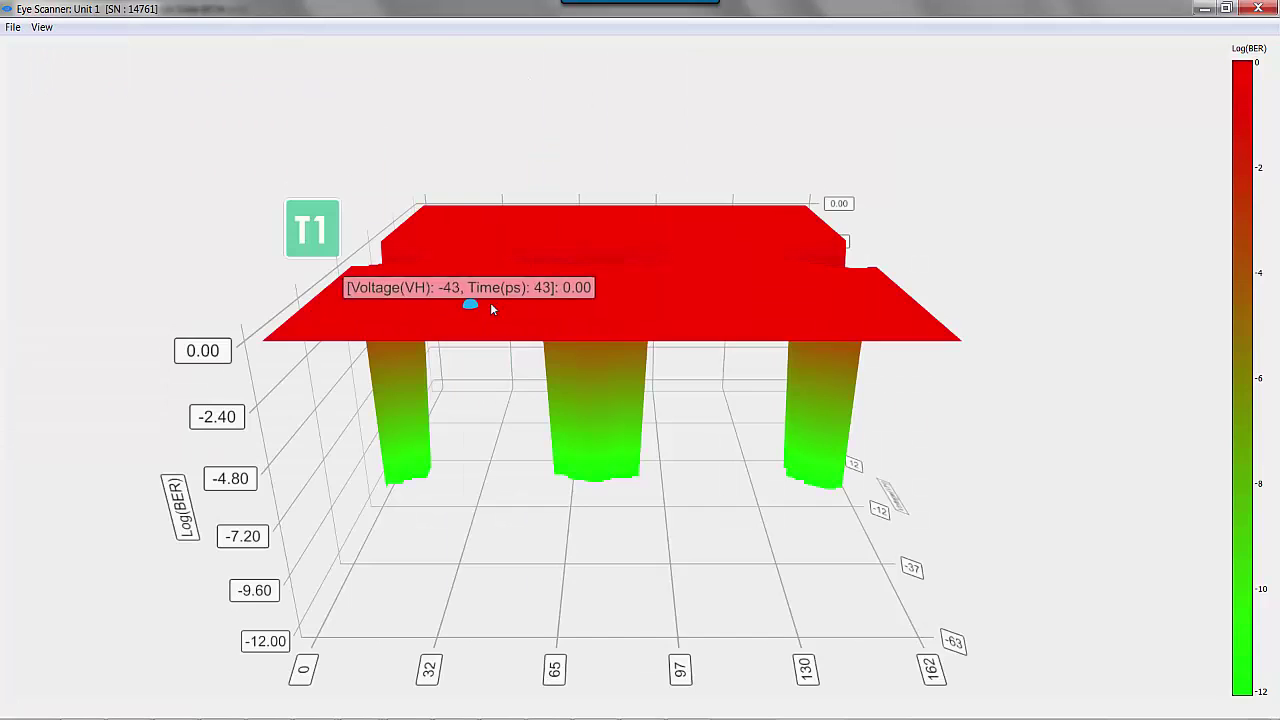
pyautogui.moveTo(491, 309); pyautogui.dragTo(738, 588)
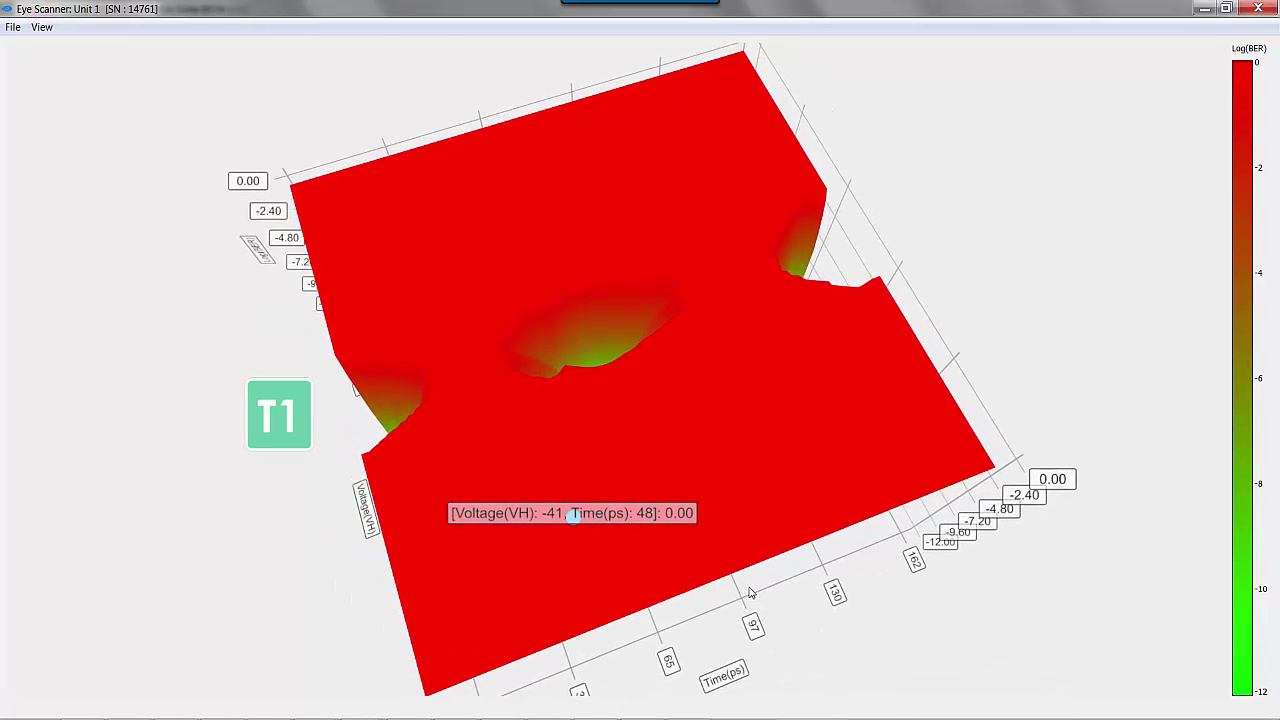
pyautogui.moveTo(675, 157); pyautogui.dragTo(443, 394)
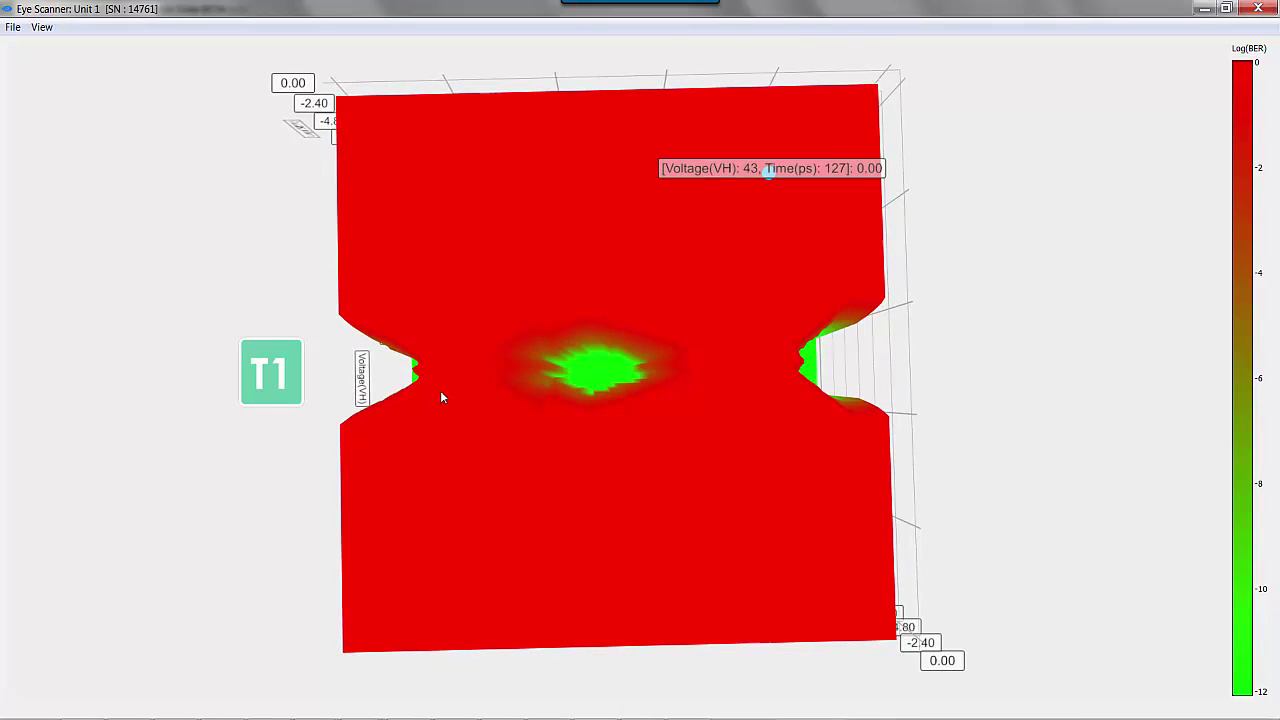
pyautogui.moveTo(598, 548); pyautogui.dragTo(660, 257)
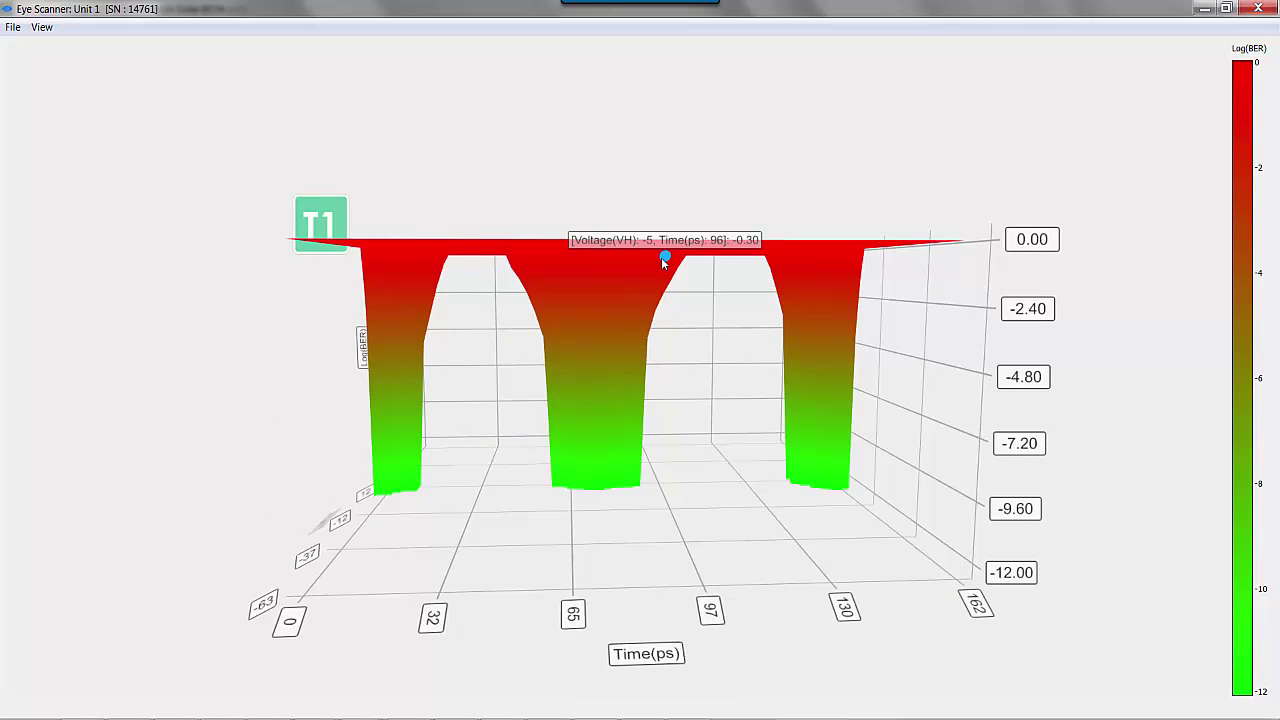
pyautogui.moveTo(662, 262); pyautogui.dragTo(652, 262)
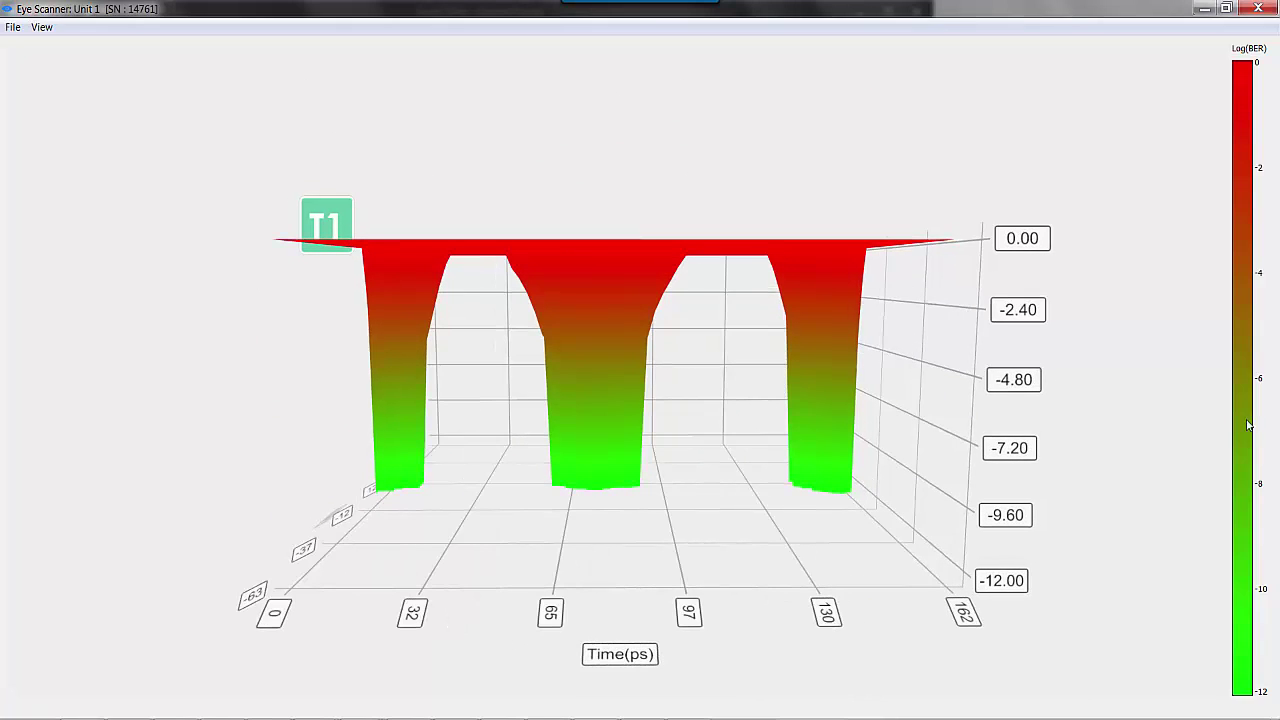
# - Return the plot to 2D and save the post-calibration scan as afterCAL.iml
pyautogui.click(41, 27)
pyautogui.click(56, 46)
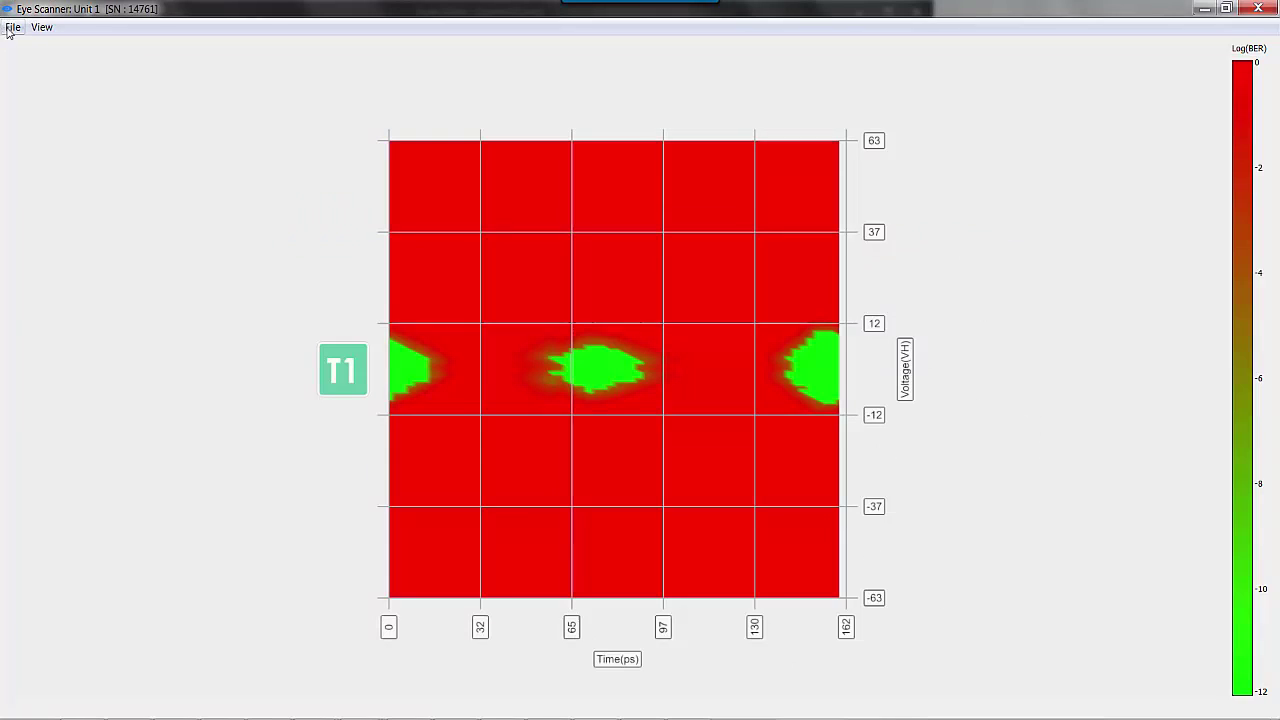
pyautogui.click(13, 27)
pyautogui.click(30, 61)
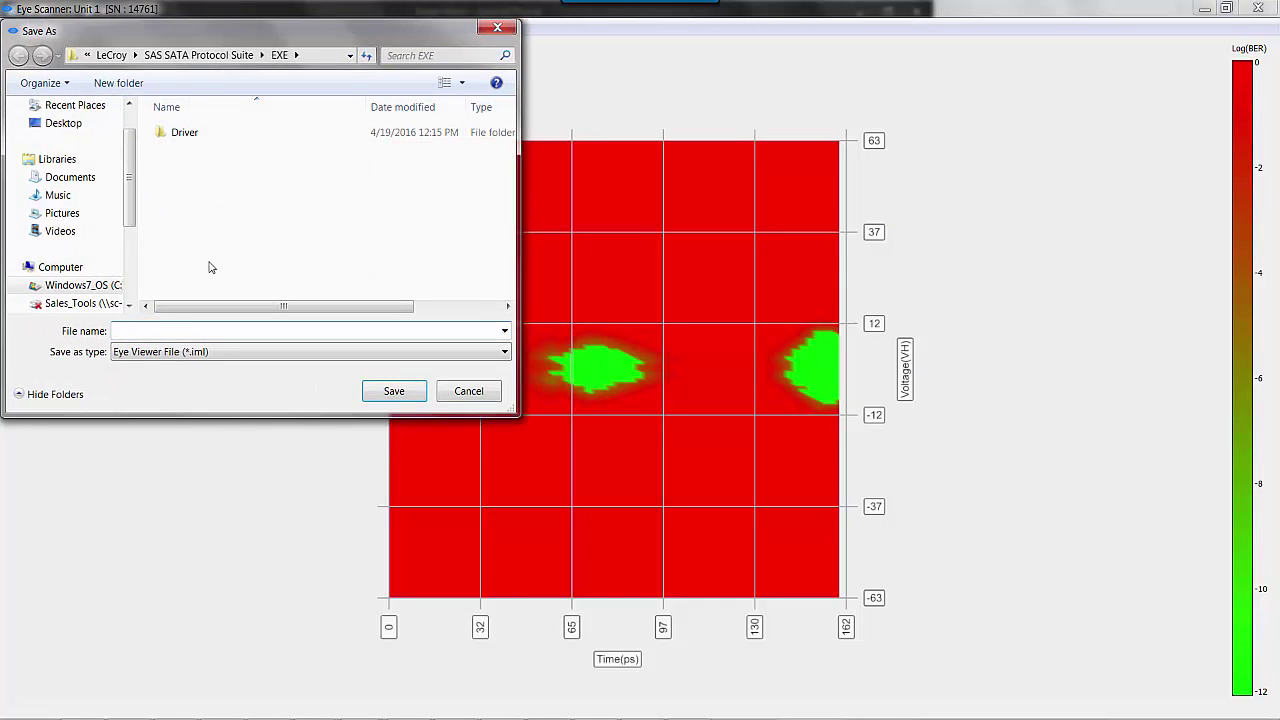
pyautogui.write('athe')
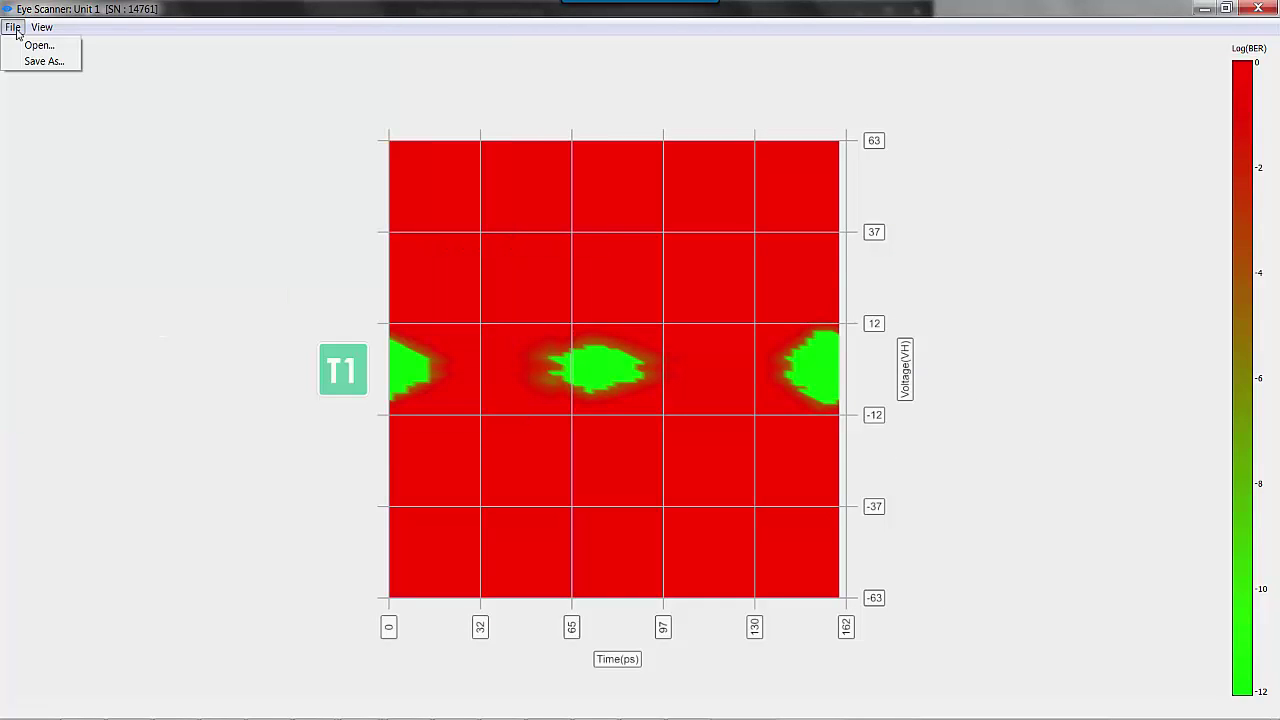
# - Reopen the saved afterCAL.iml eye diagram file
pyautogui.click(30, 44)
pyautogui.scroll(-1, 386, 320)
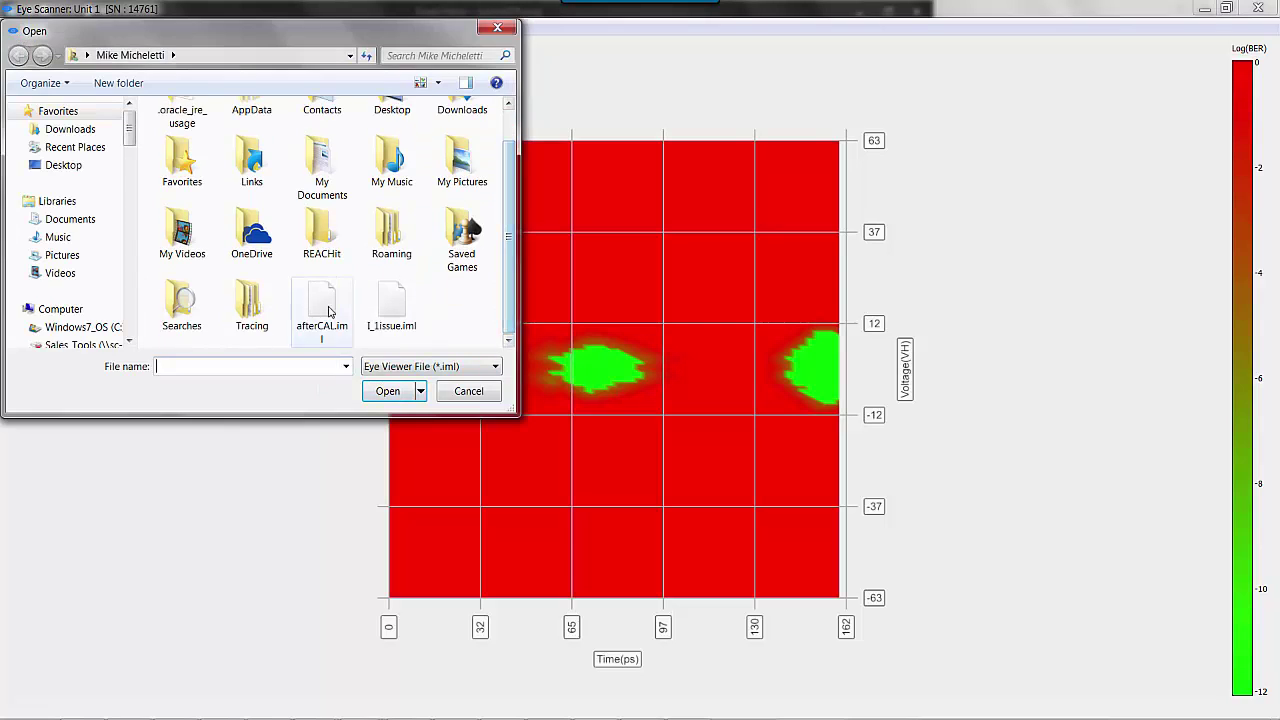
pyautogui.doubleClick(386, 317)
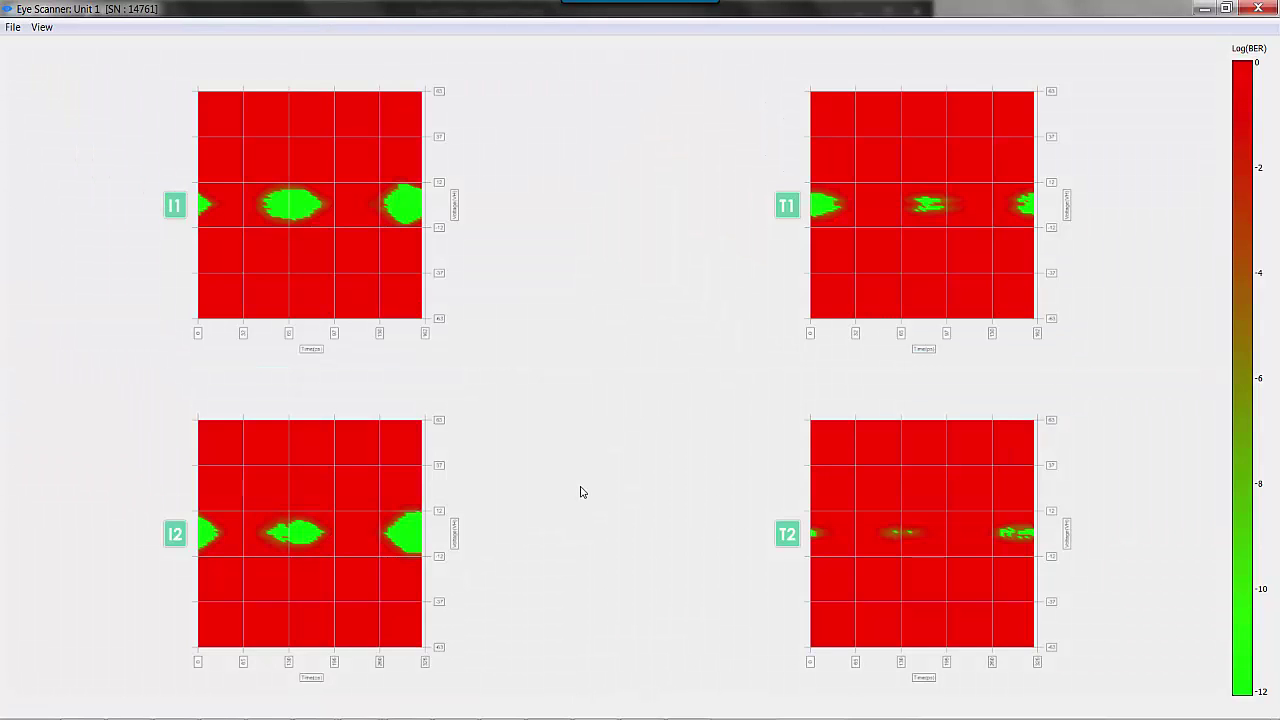